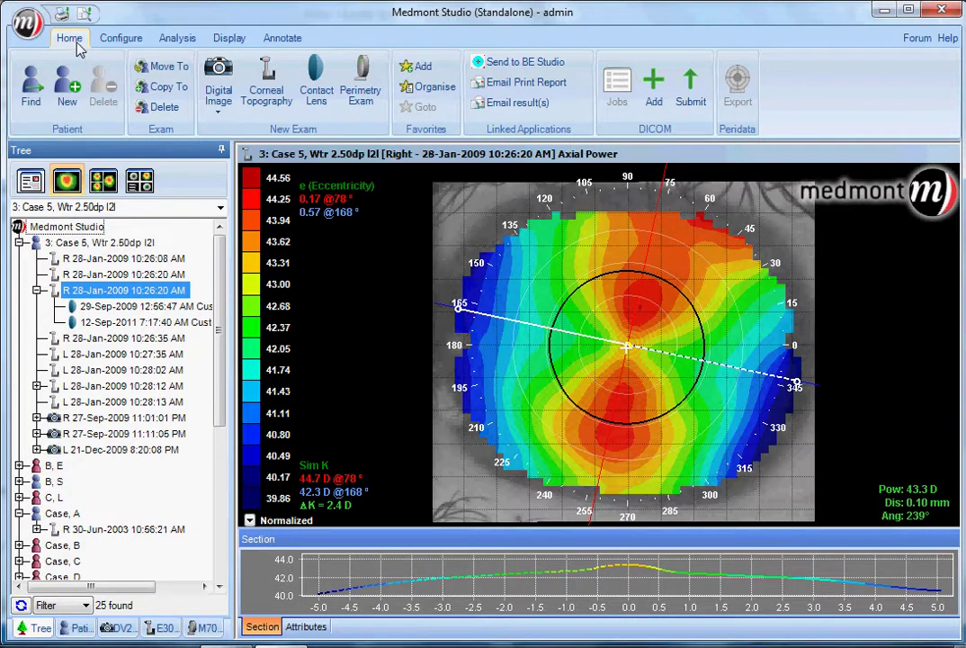
Start a No 7 Quasar lens fit on the right-eye map with refraction -5.75 / -2.00 × 180, vertex 12.
click(319, 86)
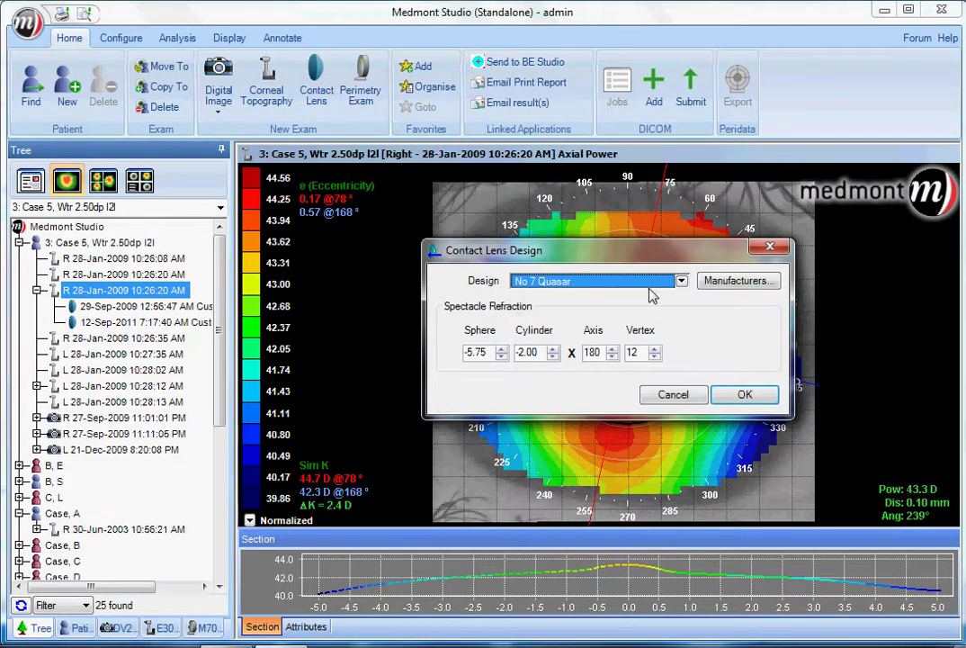
click(682, 282)
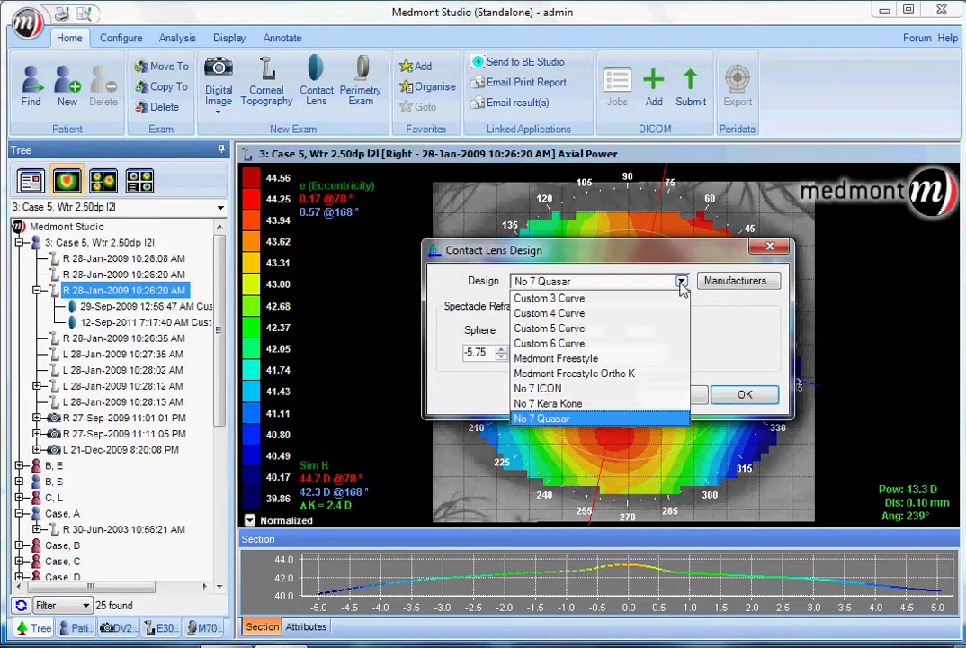
click(579, 418)
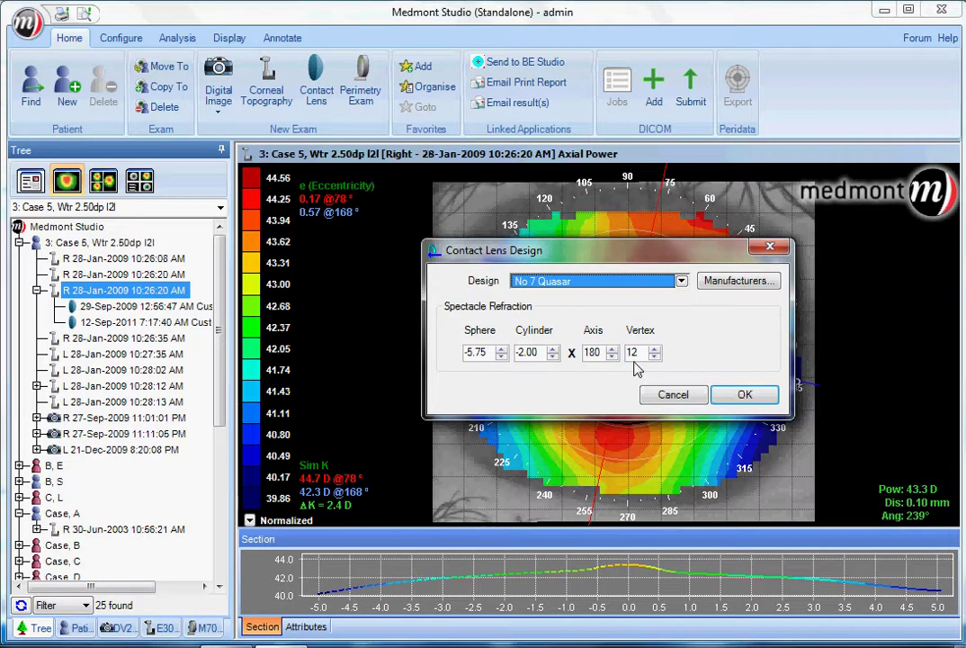
click(745, 396)
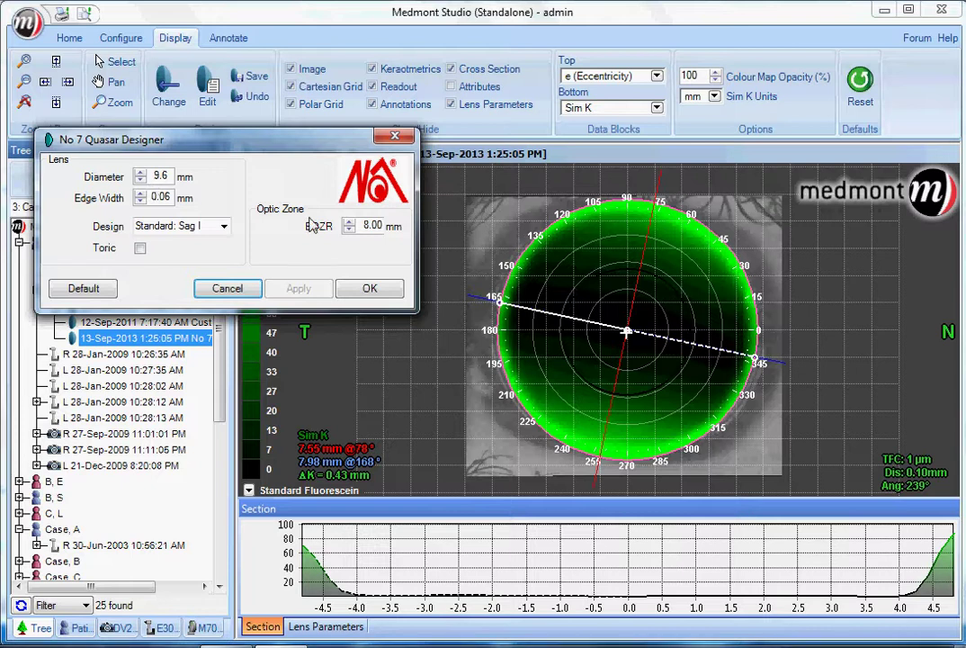
Restore the fluorescein view and place the readout at the lens centre, reading 0 µm clearance.
click(755, 312)
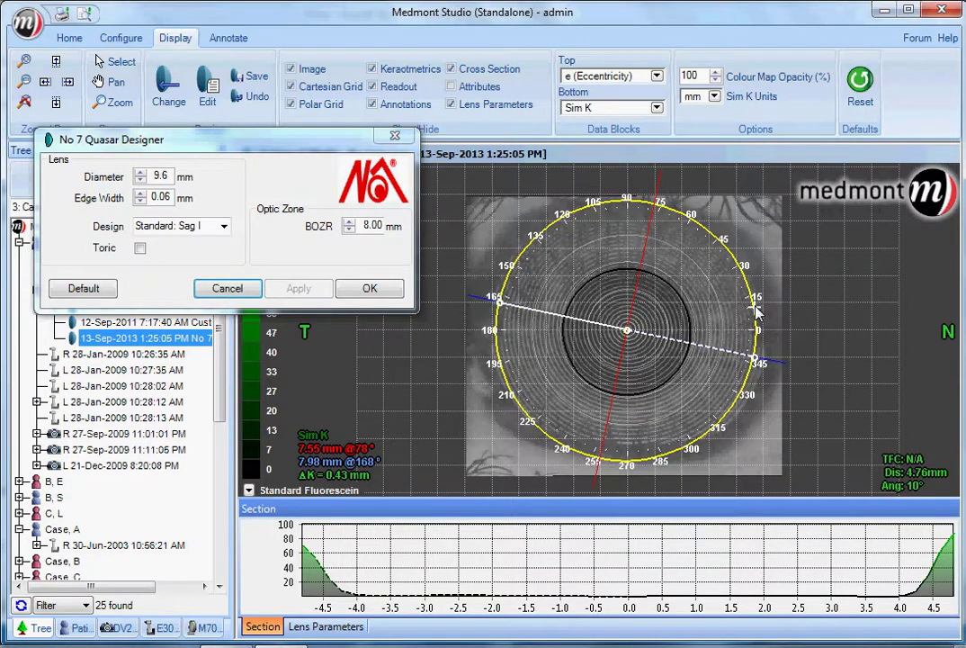
click(755, 312)
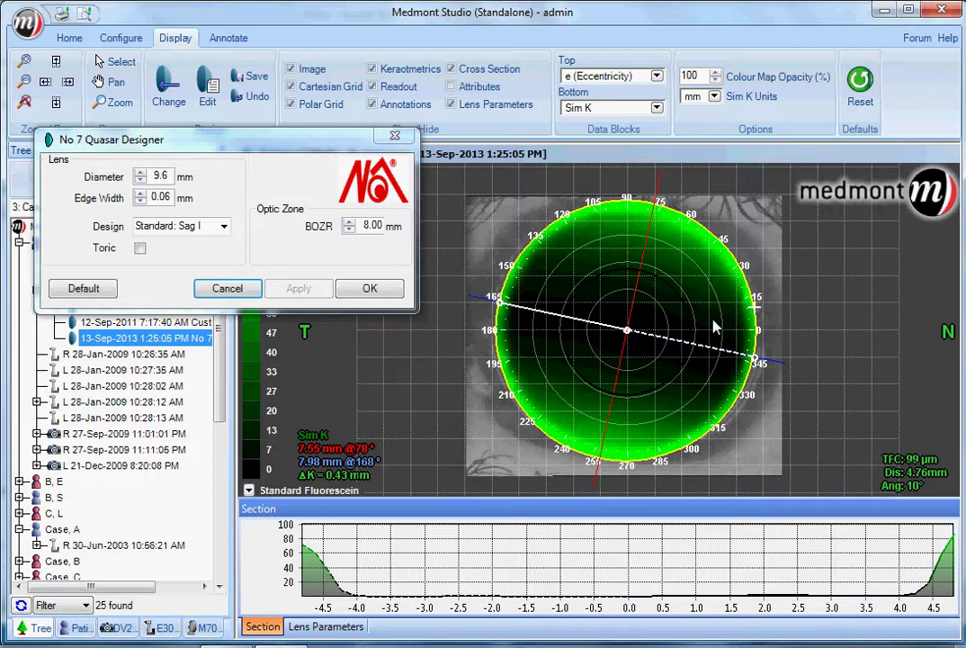
click(629, 331)
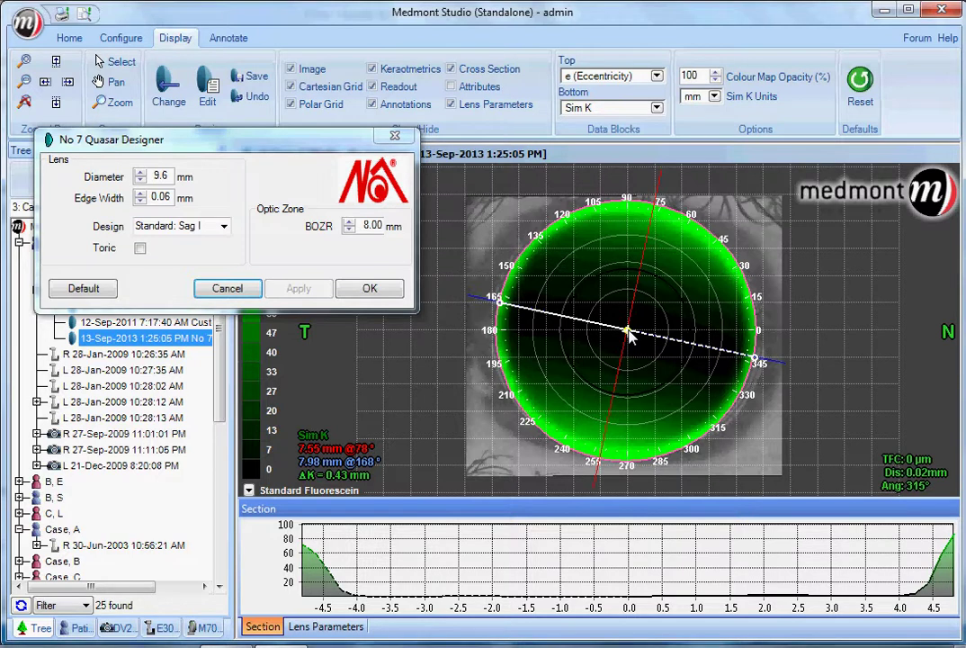
Steepen the BOZR to 7.90 mm, then 7.85 mm, applying each to the fluorescein map.
drag(628, 334, 629, 337)
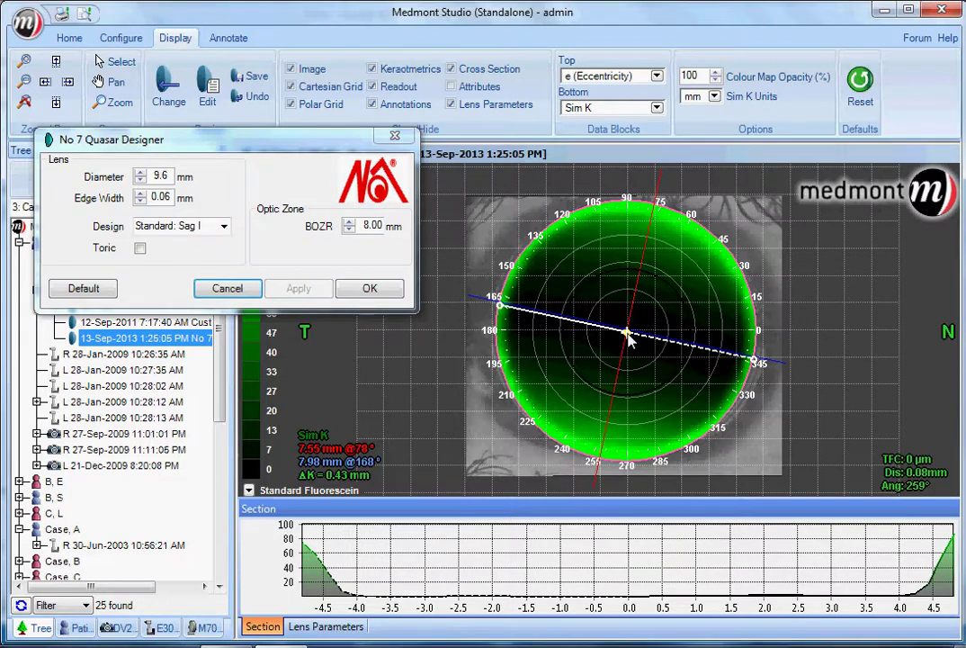
click(351, 231)
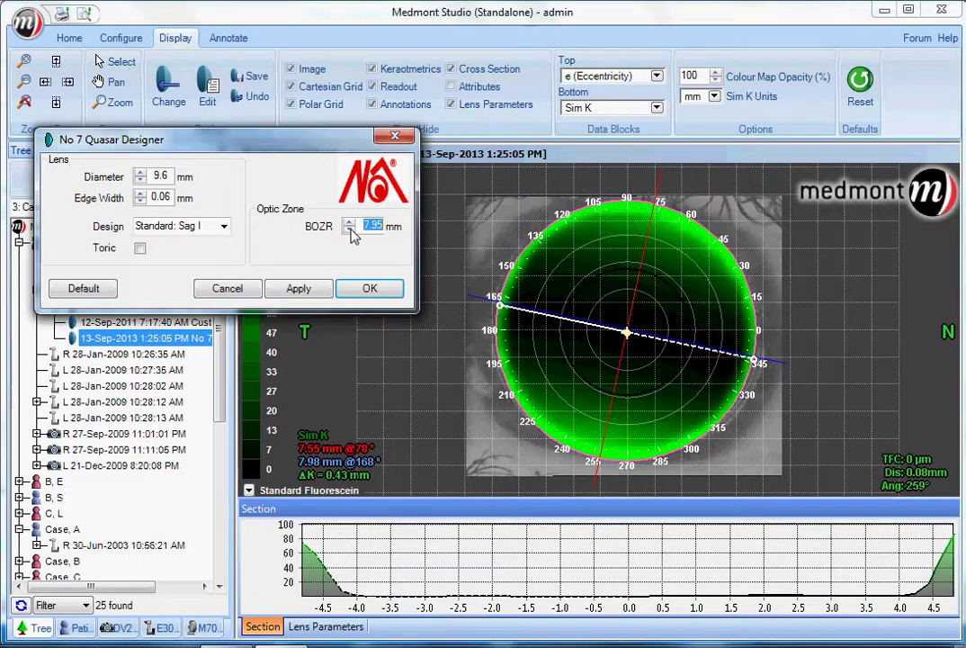
click(299, 289)
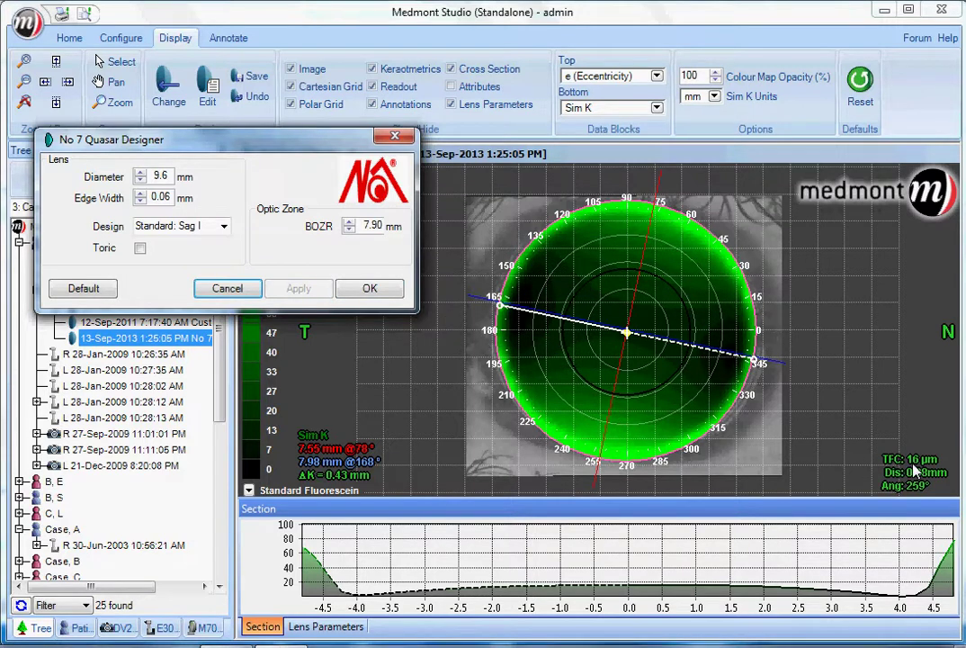
click(349, 230)
click(304, 287)
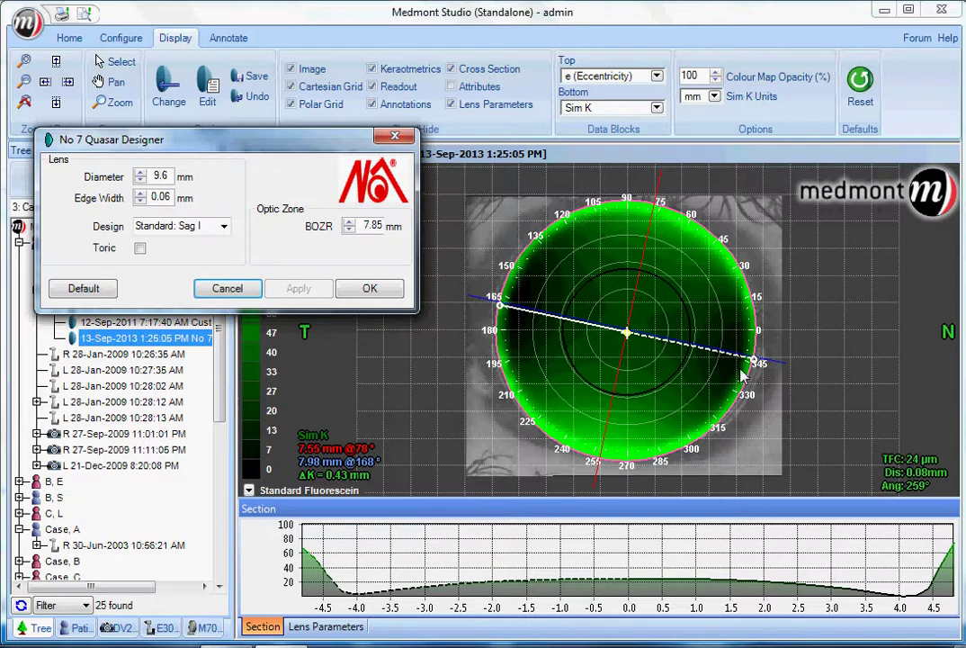
Align the section line with the 79°–259° meridian and read the 259° edge (75 µm).
drag(753, 361, 755, 352)
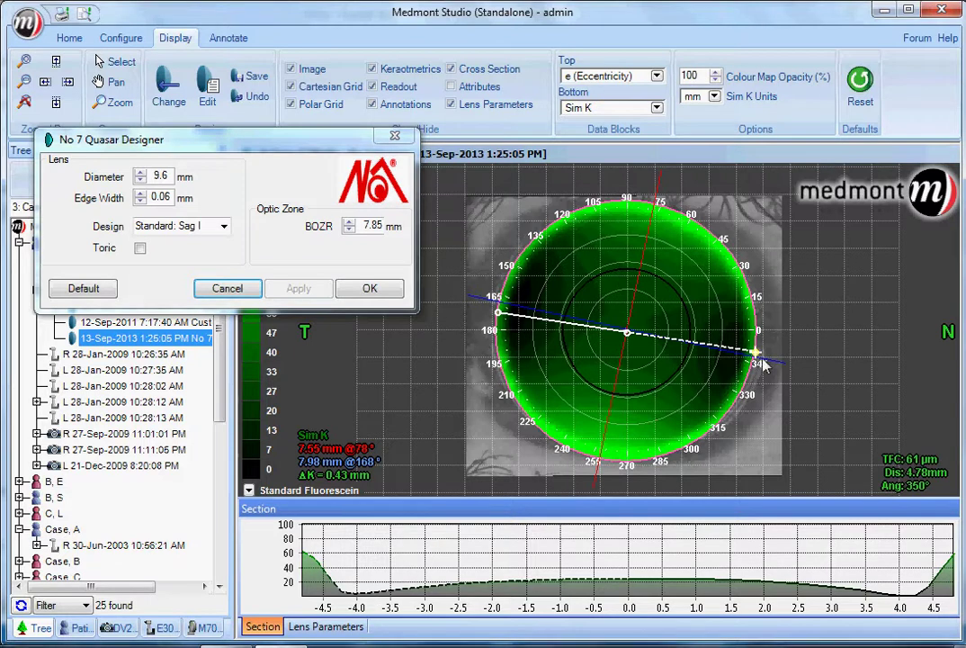
drag(758, 359, 649, 231)
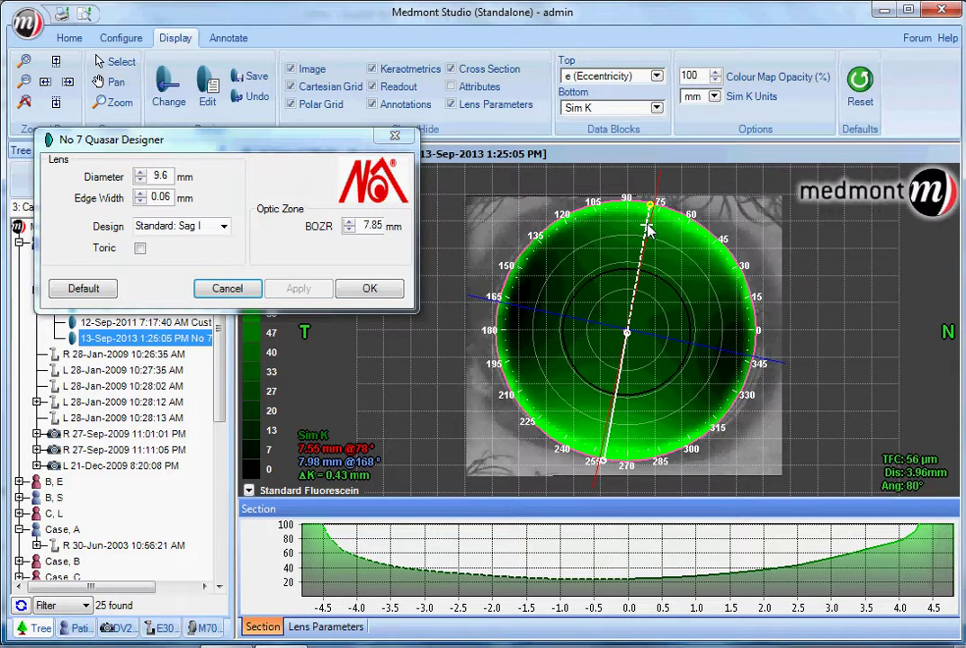
drag(648, 226, 648, 224)
click(605, 439)
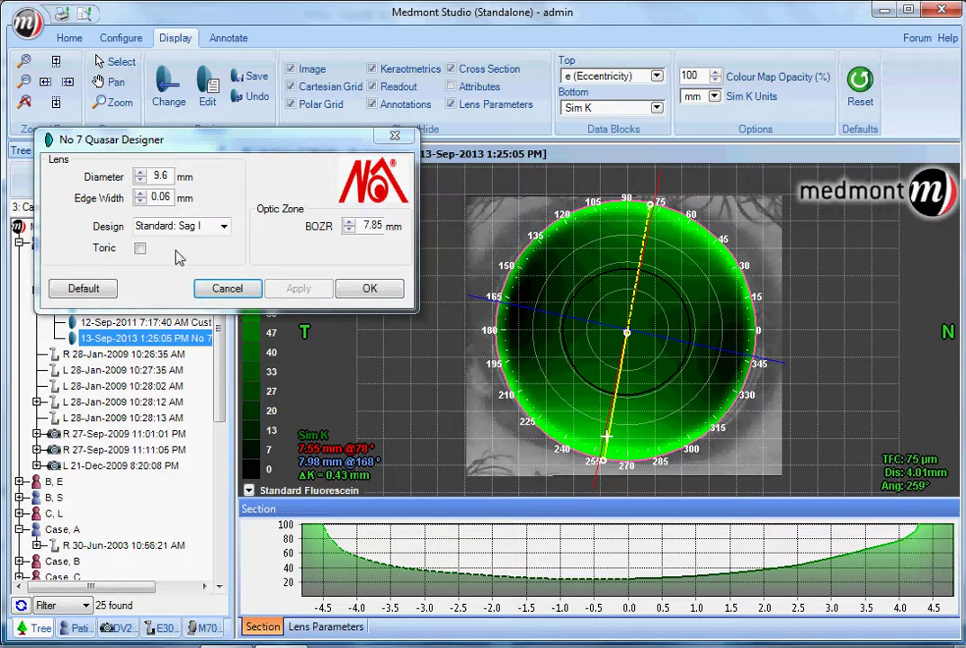
Make the lens toric (8.00 mm flat, 7.55 mm steep BOZR) and section along about 113°.
click(140, 250)
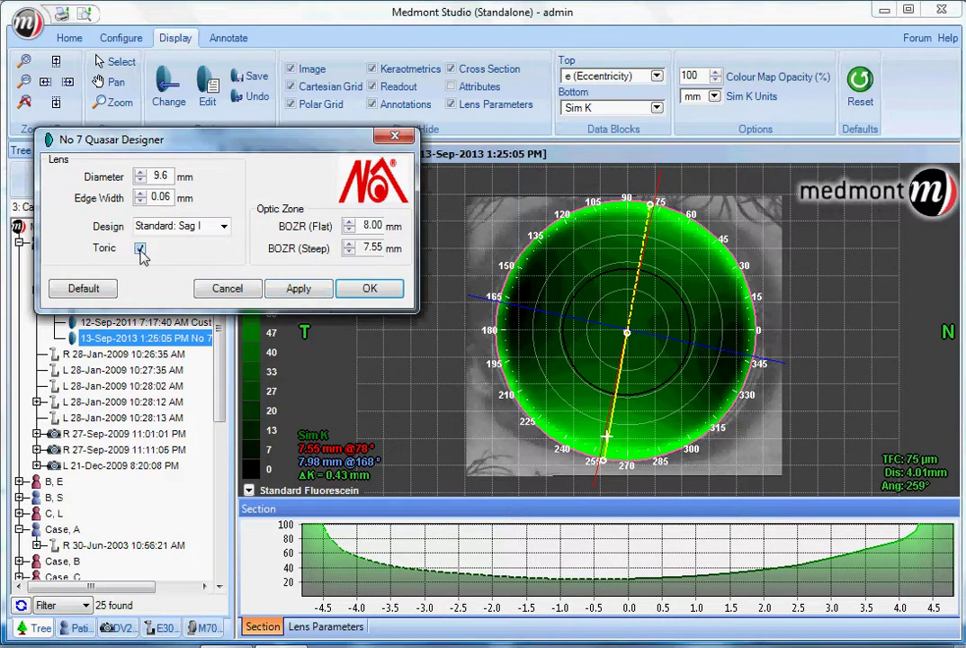
click(299, 290)
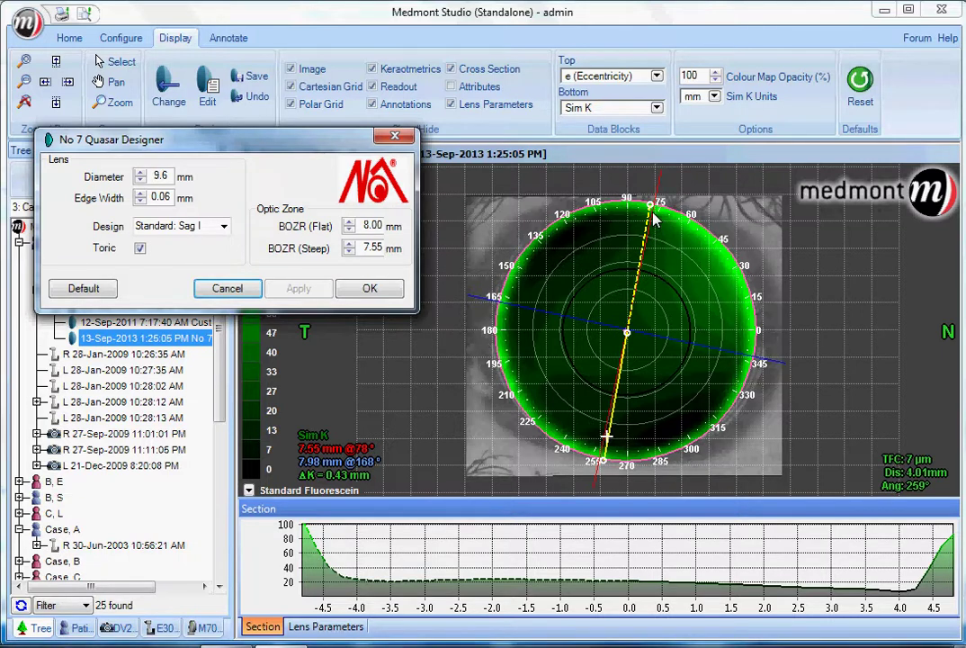
click(627, 332)
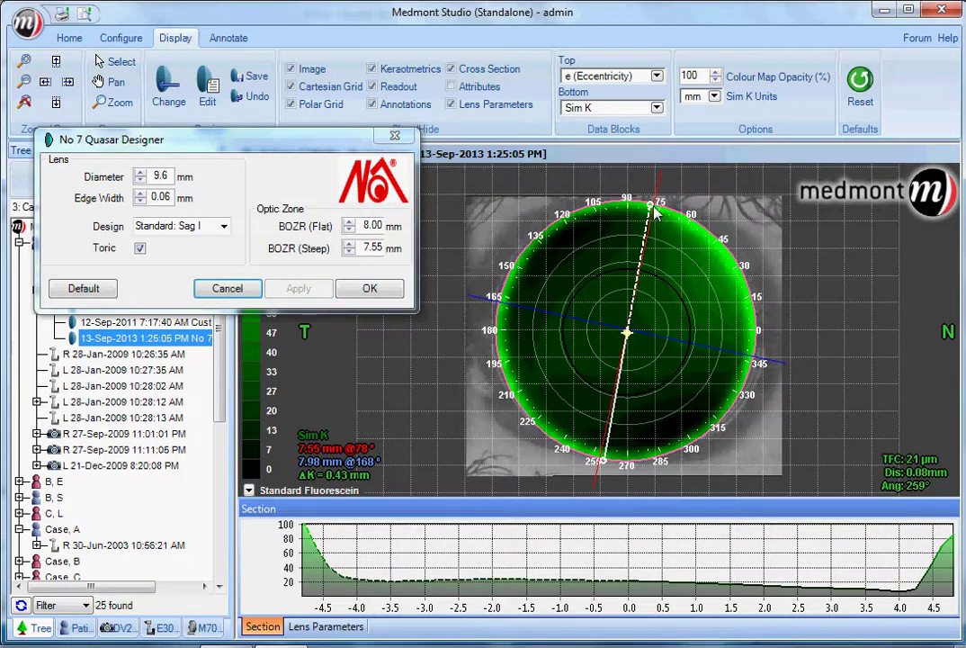
mouse_move(654, 212)
mouse_down()
mouse_move(609, 192)
mouse_move(590, 248)
mouse_up()
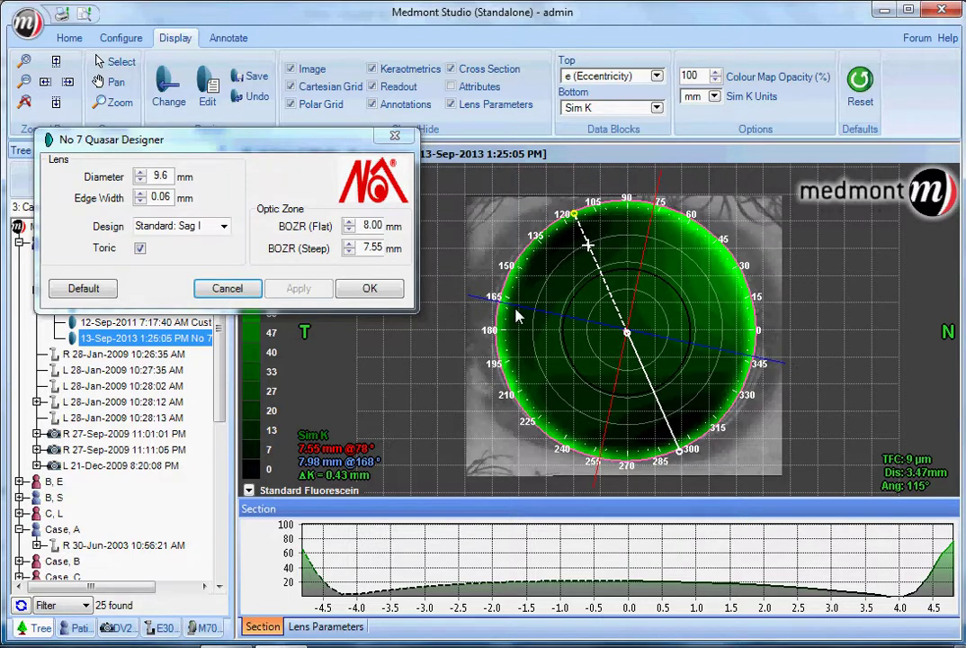
Lower flat BOZR to 7.90 then 7.80 mm, section at about 160°, and read centre (38 µm).
click(349, 231)
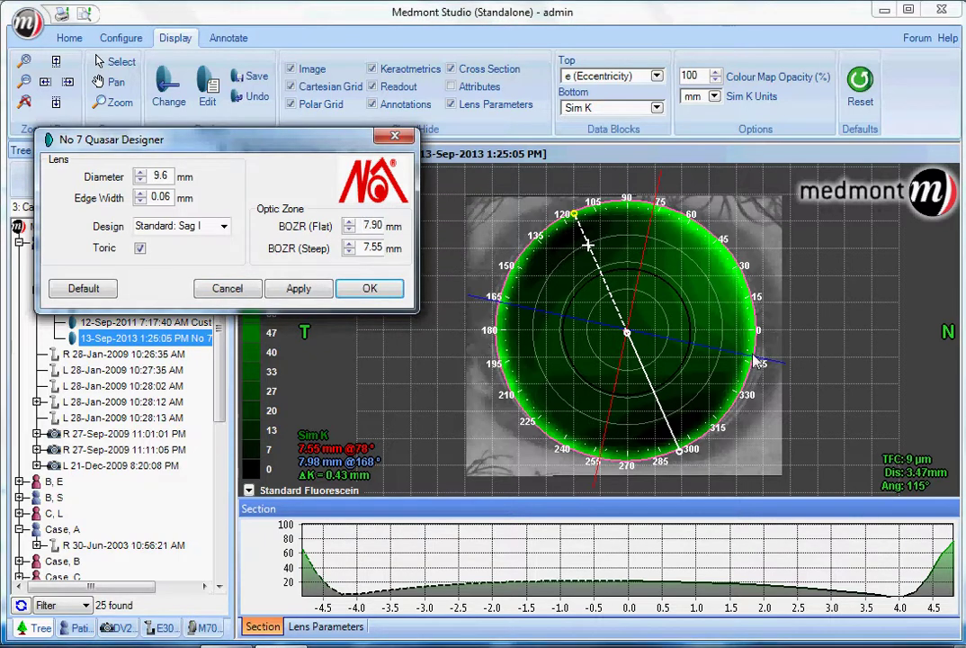
click(299, 289)
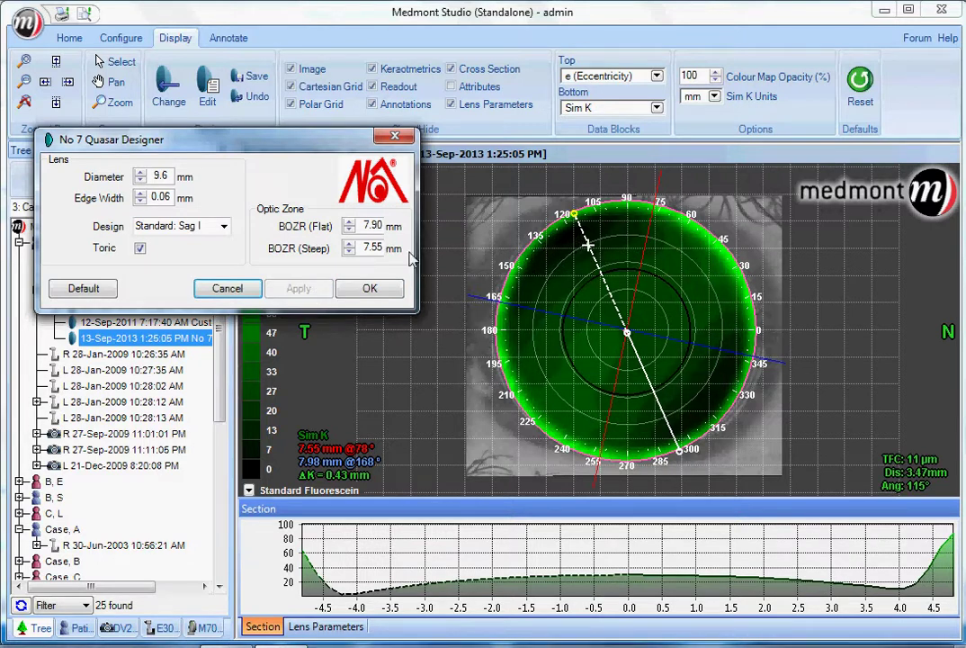
click(349, 230)
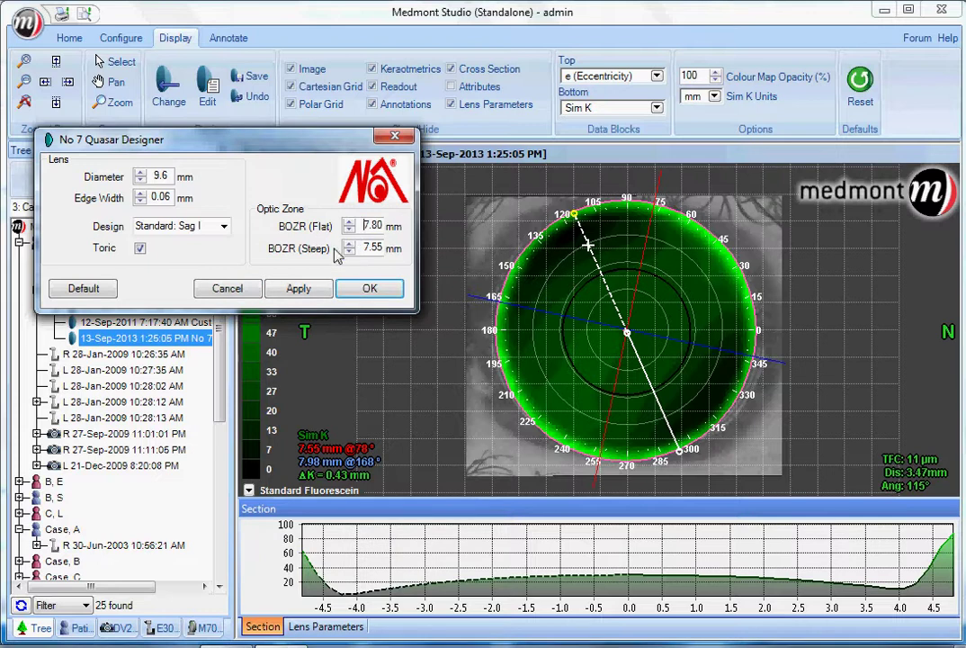
click(319, 294)
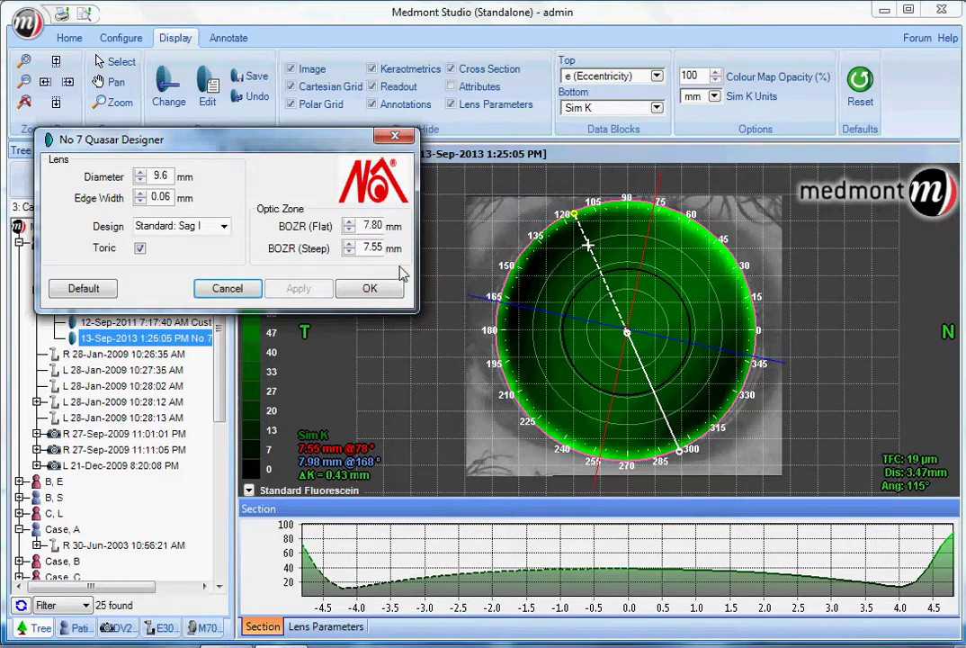
drag(574, 217, 535, 299)
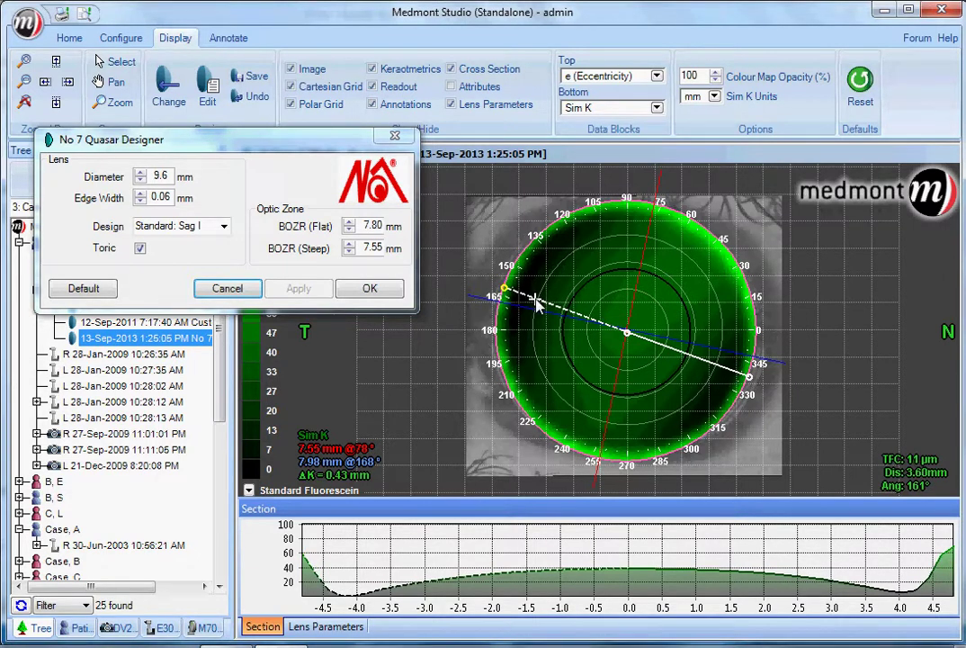
click(627, 332)
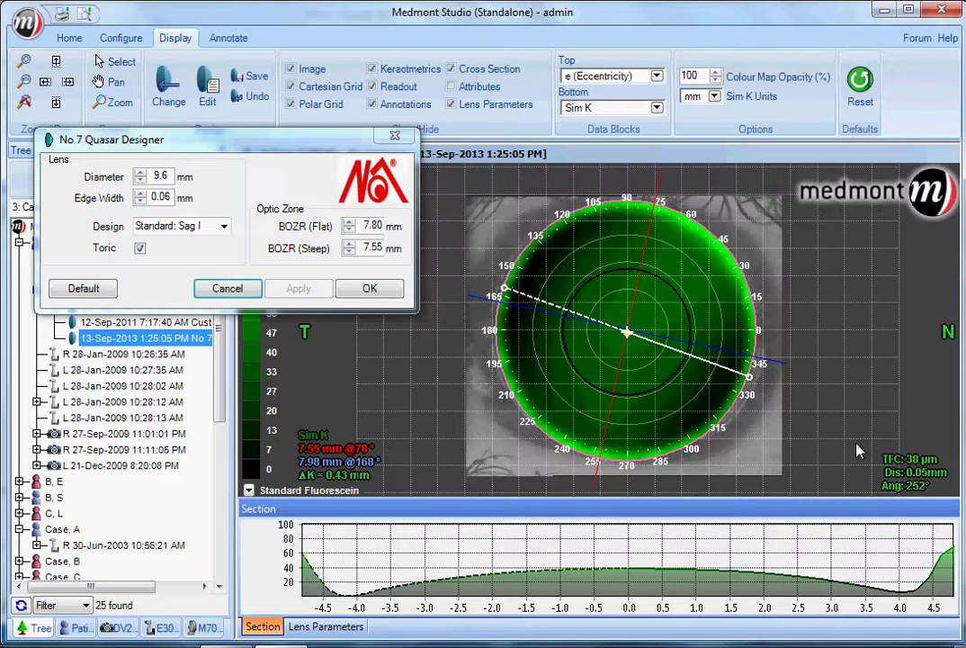
Raise flat BOZR to 7.90 mm and steep BOZR to 7.65 mm, sectioning the steep meridian near 75°.
click(350, 223)
click(349, 243)
click(350, 244)
click(318, 295)
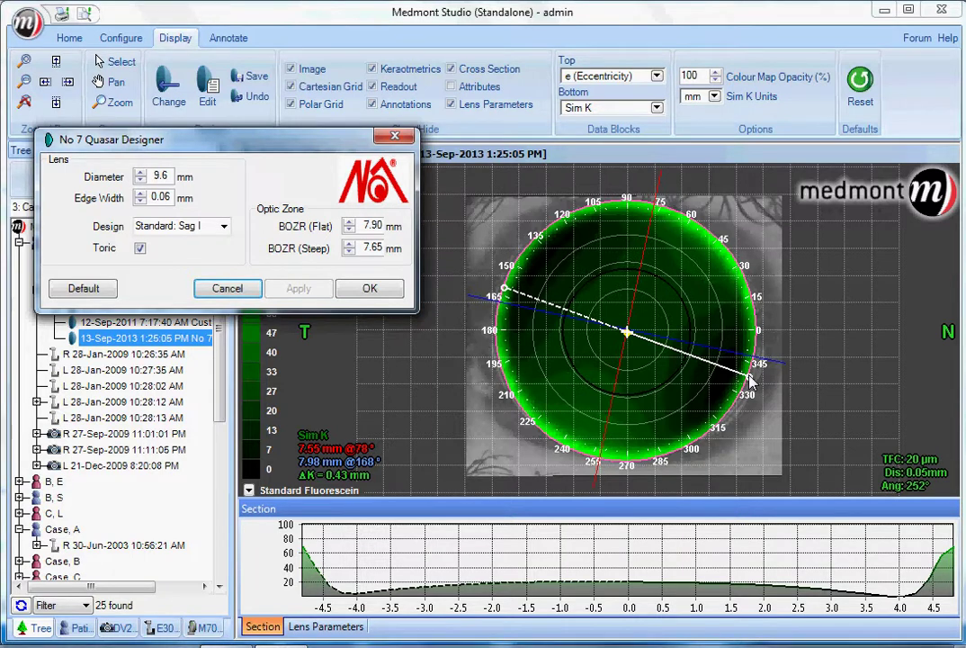
drag(751, 383, 732, 376)
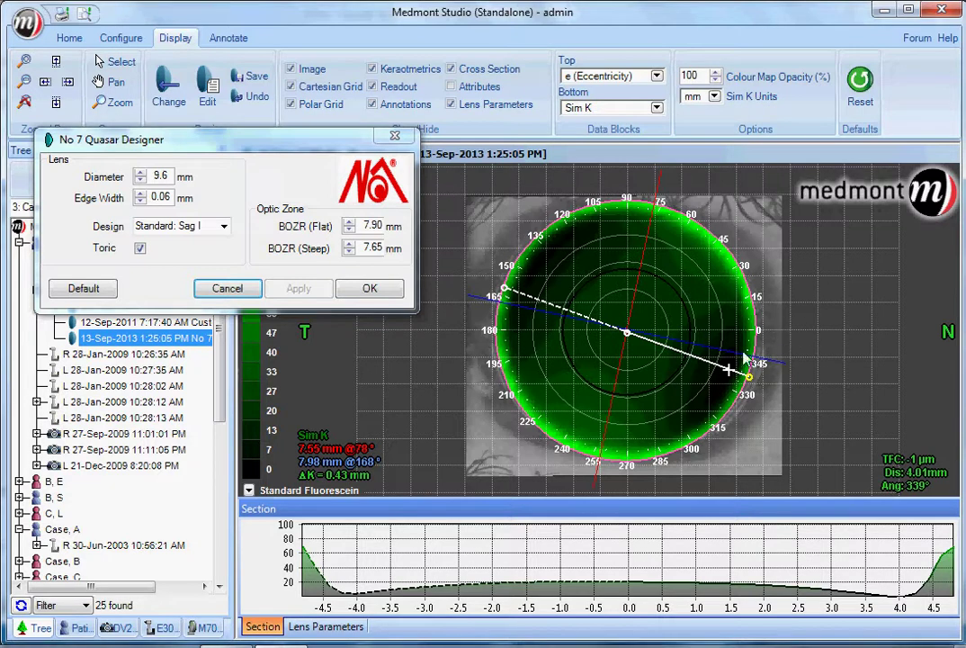
drag(750, 377, 604, 415)
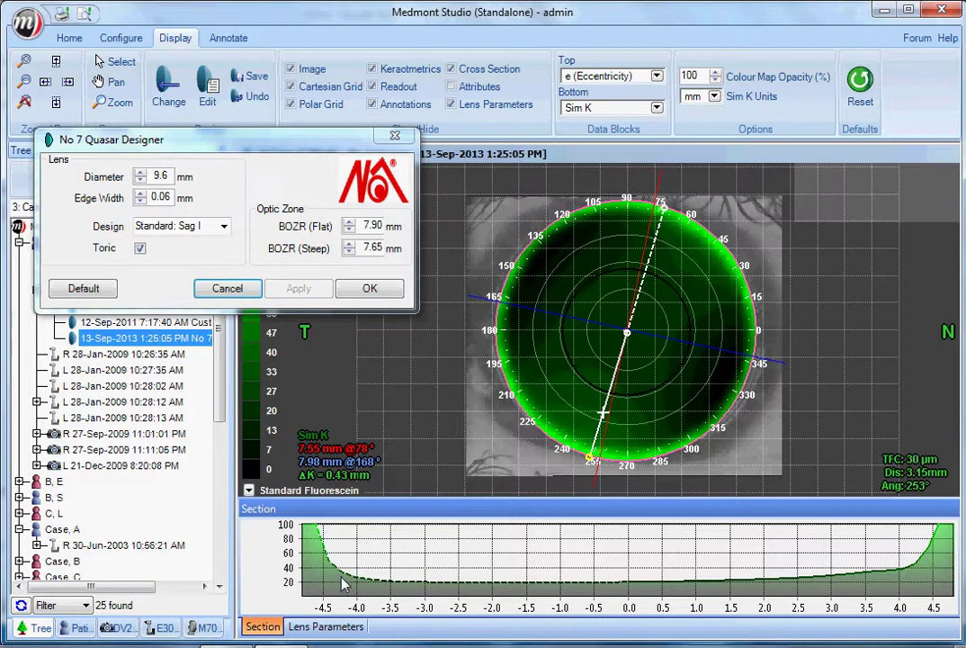
Lower steep BOZR to 7.60 then 7.55 mm and swing the section to the flat meridian near 165°.
click(350, 252)
click(299, 287)
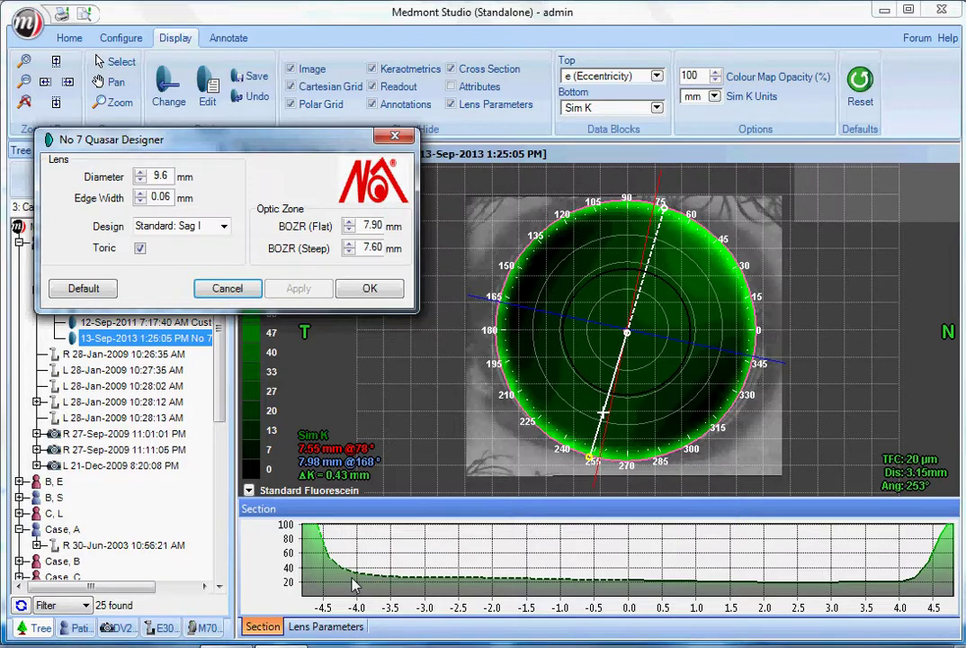
click(350, 253)
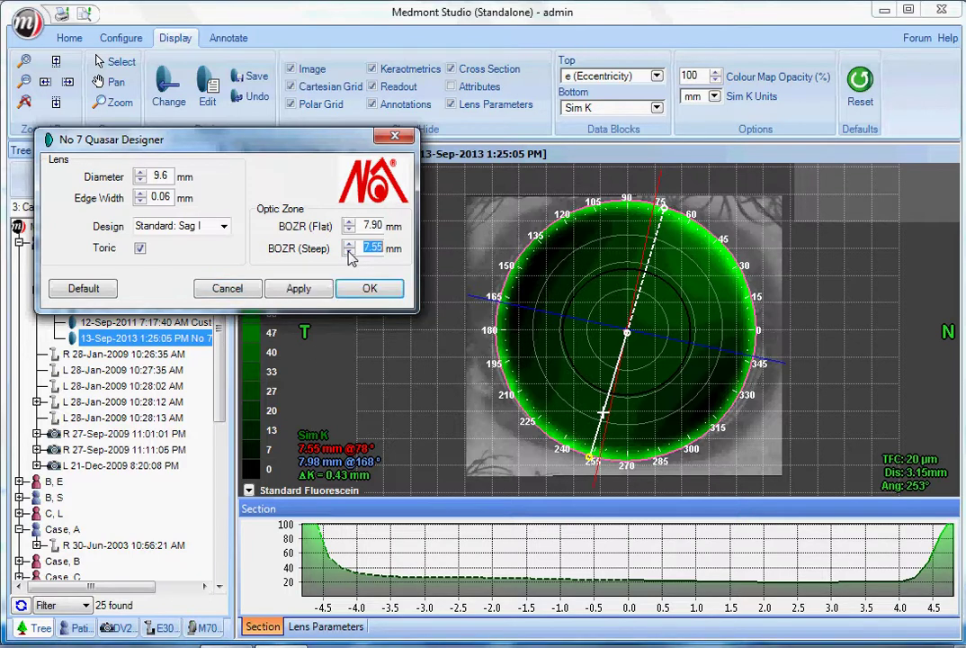
click(299, 288)
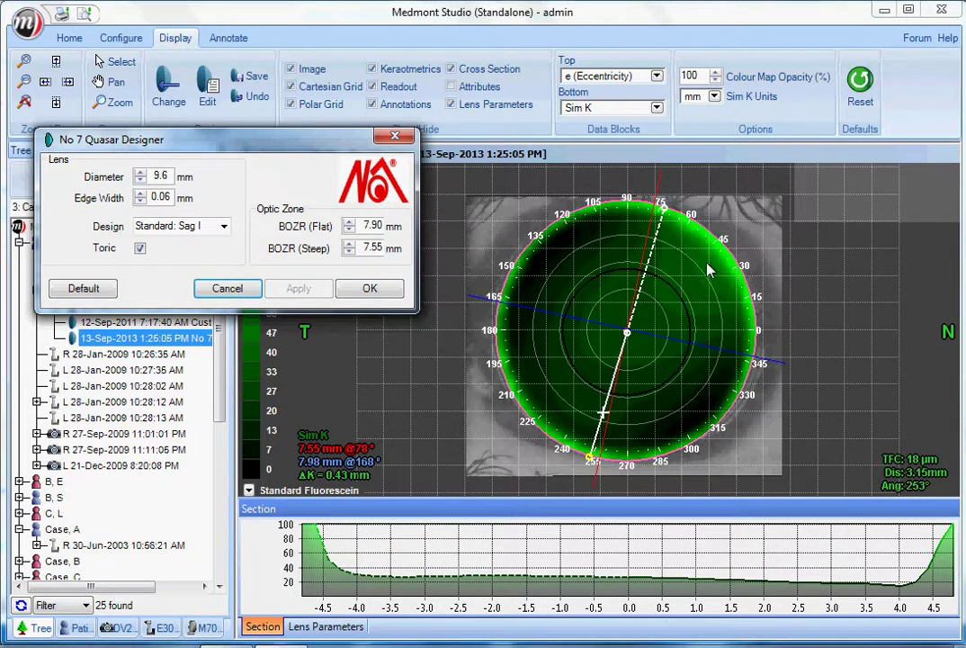
drag(664, 209, 659, 293)
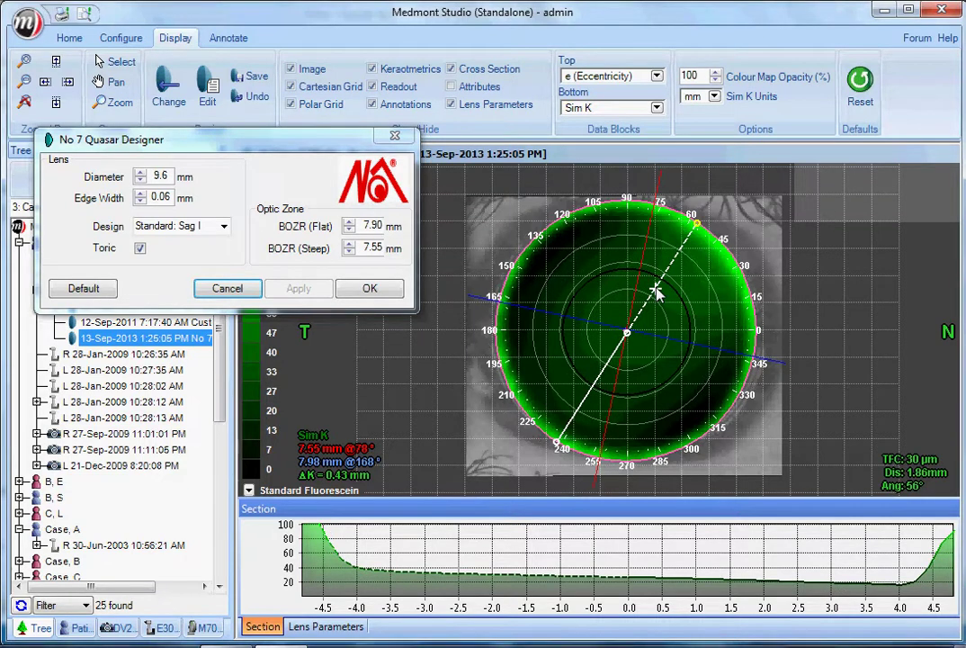
drag(659, 292, 587, 321)
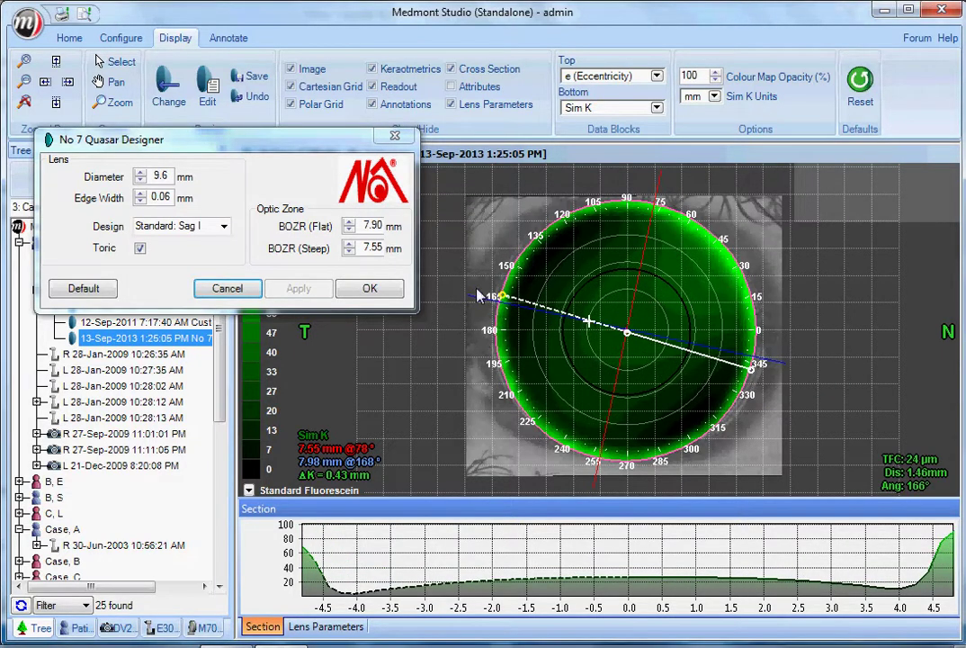
Set steep BOZR to 7.60 mm, nudge the section to about 156°, and show the Lens Parameters table.
click(349, 244)
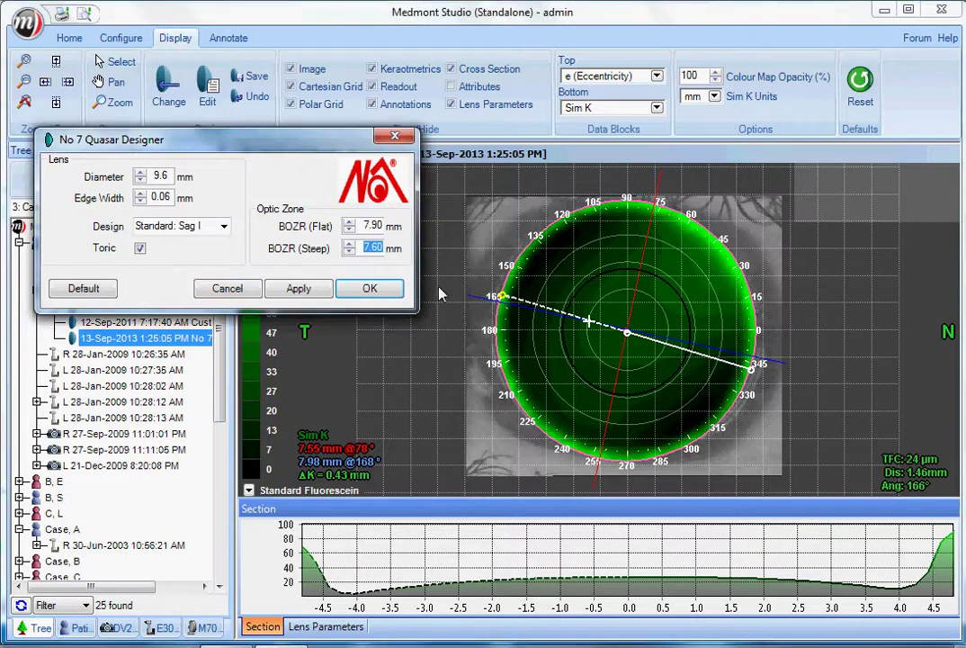
click(317, 286)
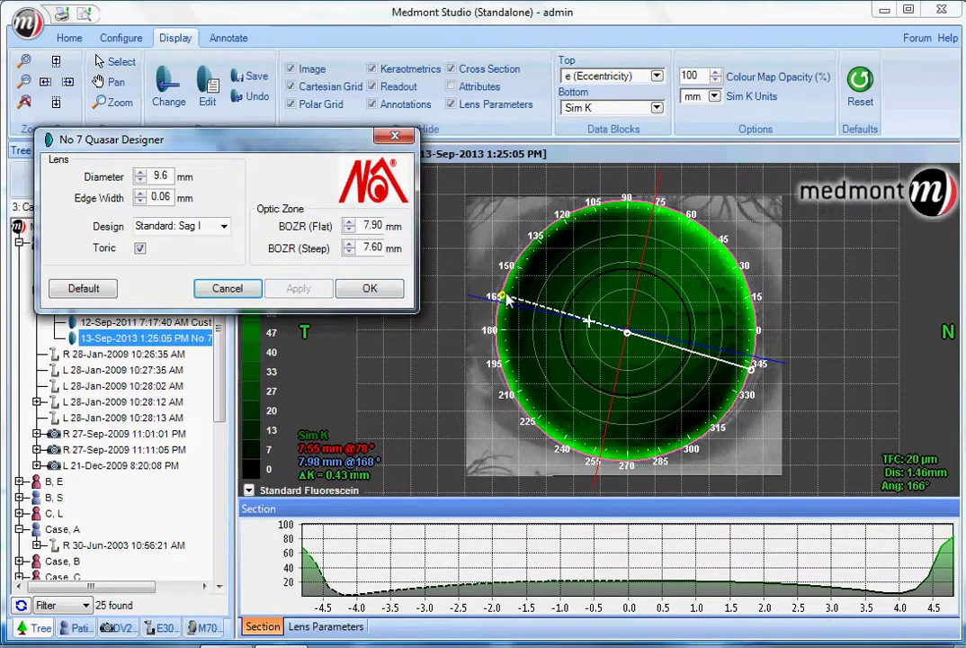
mouse_move(540, 311)
mouse_down()
mouse_move(584, 270)
mouse_move(654, 267)
mouse_move(554, 303)
mouse_up()
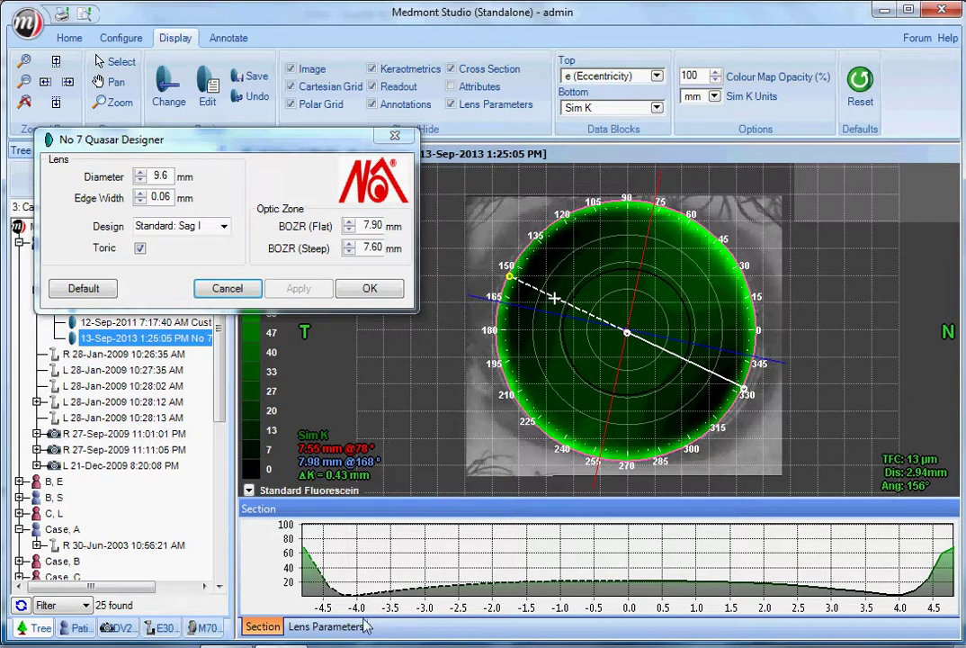
click(325, 627)
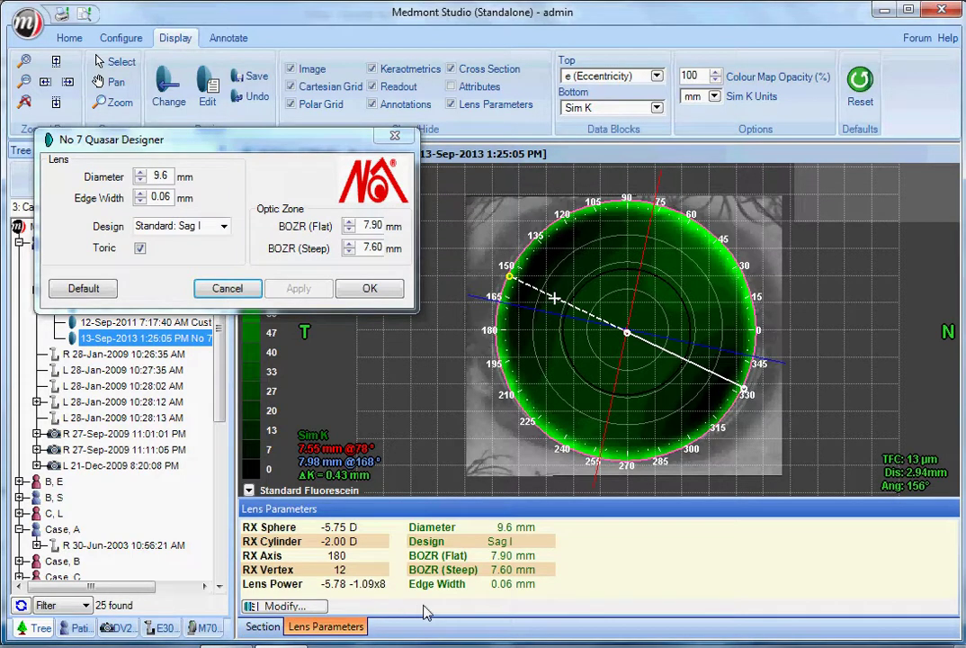